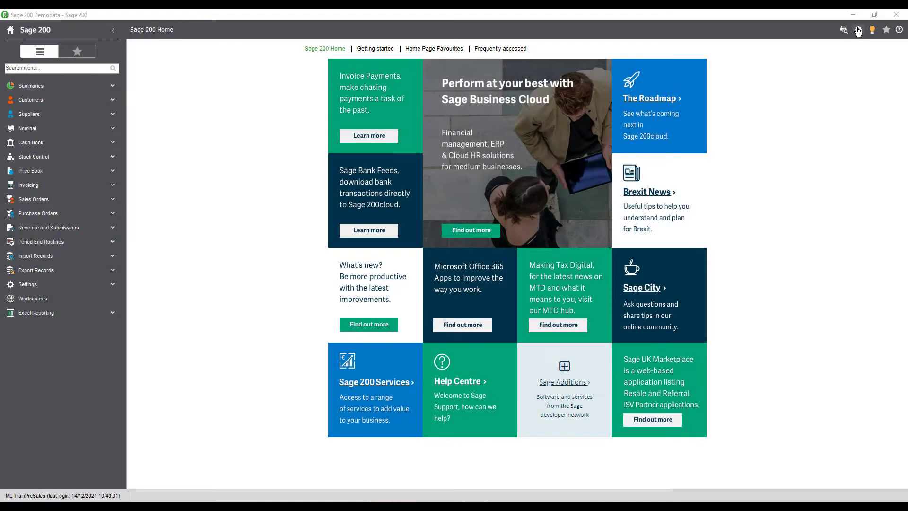
- Launch the web portal in the browser and start a New Quotation under Sales Orders > Quotations
left_click(859, 30)
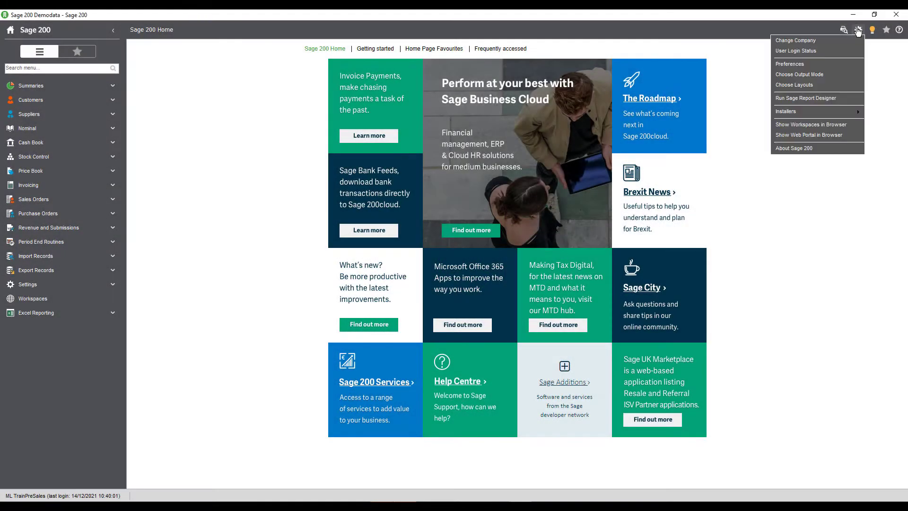
left_click(838, 135)
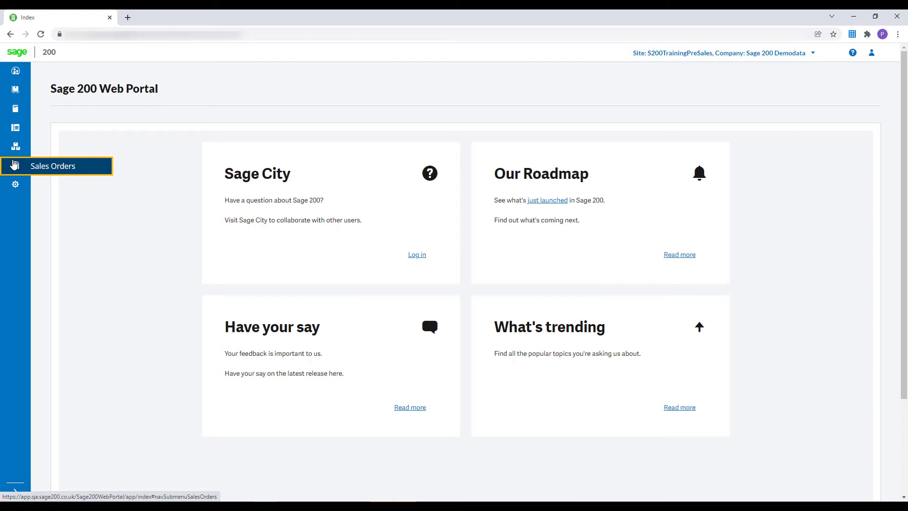
left_click(14, 165)
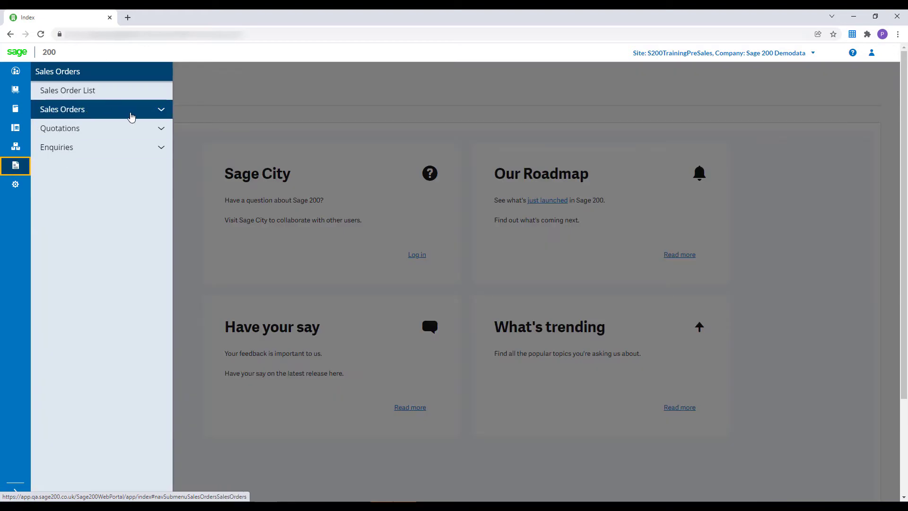
left_click(134, 114)
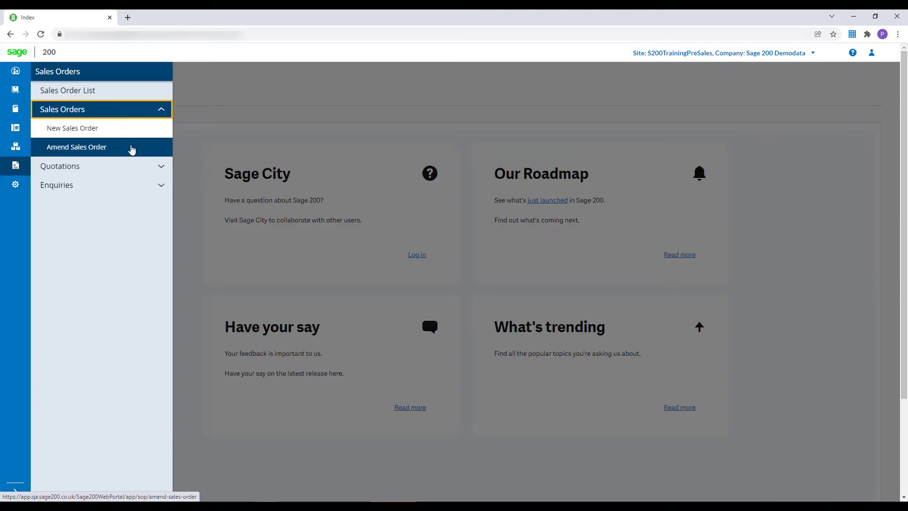
left_click(136, 168)
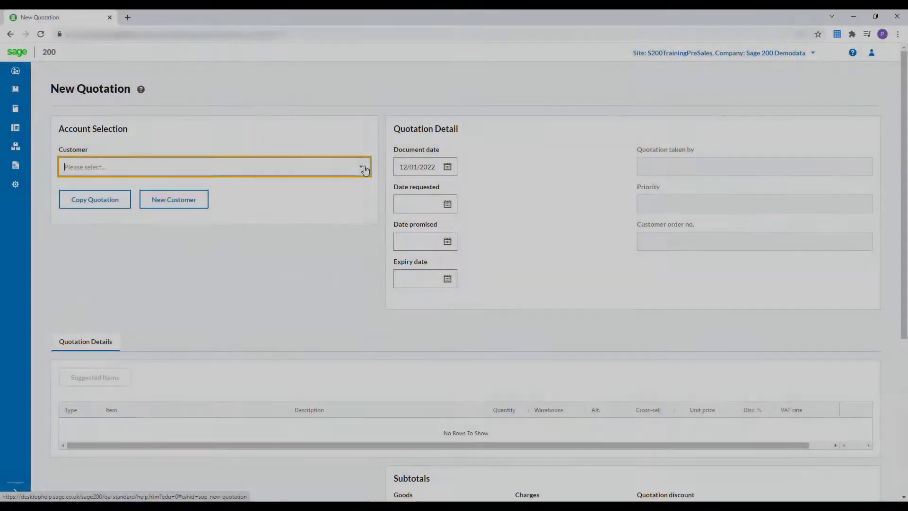
- Set the quotation customer to FGL001 F G Landscape & Design and select the first line's Item cell
left_click(362, 167)
scroll(260, 242, "down", 5)
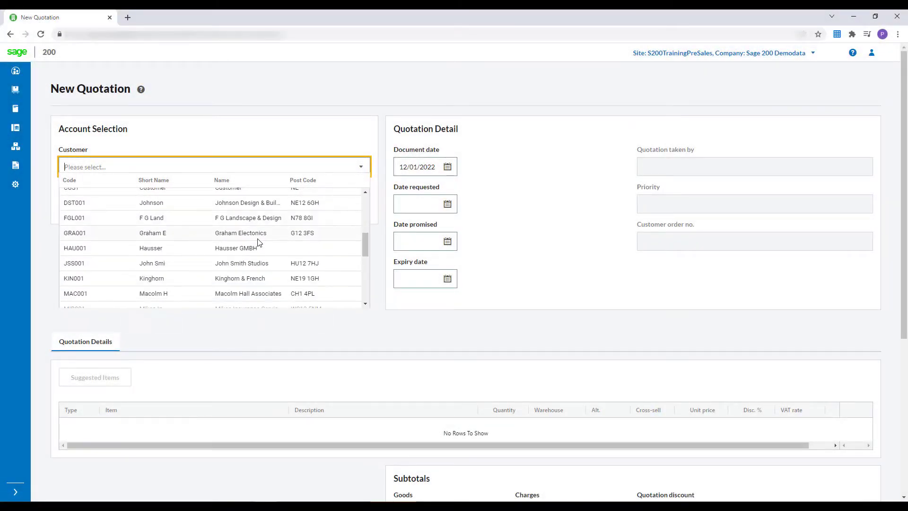
left_click(209, 222)
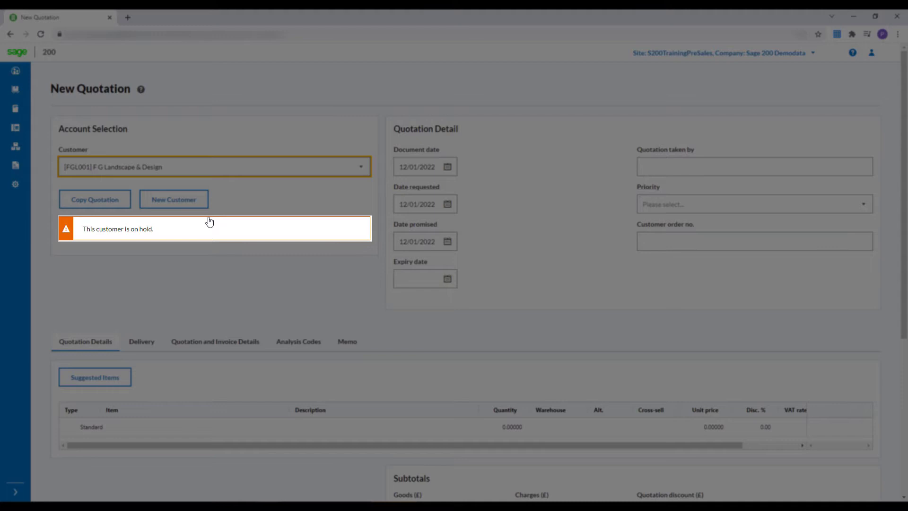
left_click(228, 433)
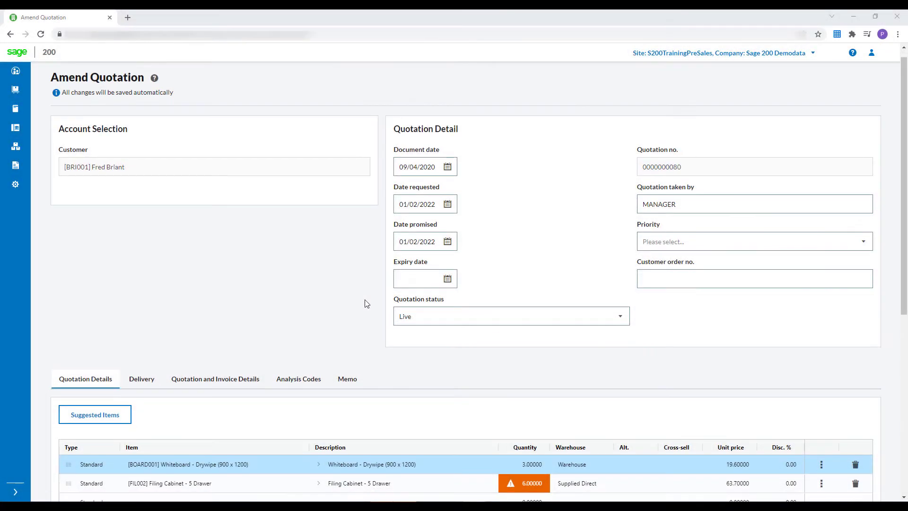
- Add a memo 'Not enough stock at location' on the Memo tab, then save and confirm the quotation
left_click(355, 300)
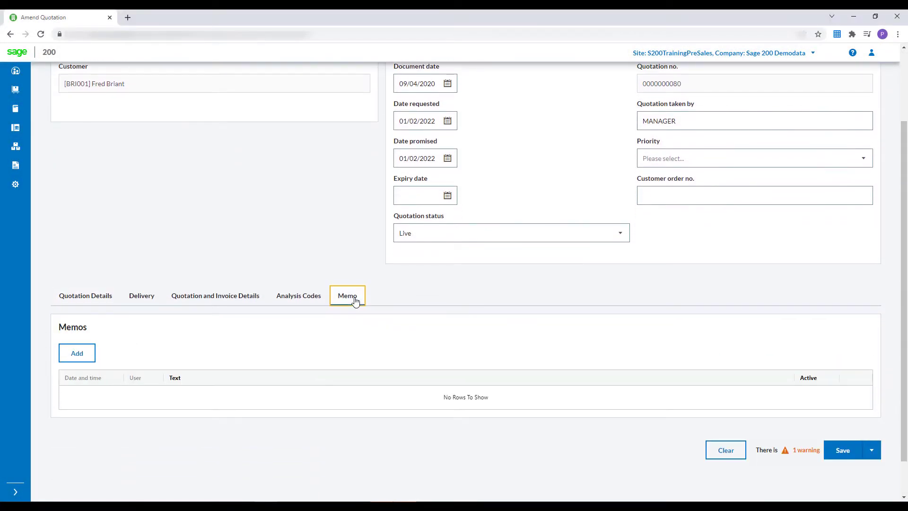
left_click(74, 354)
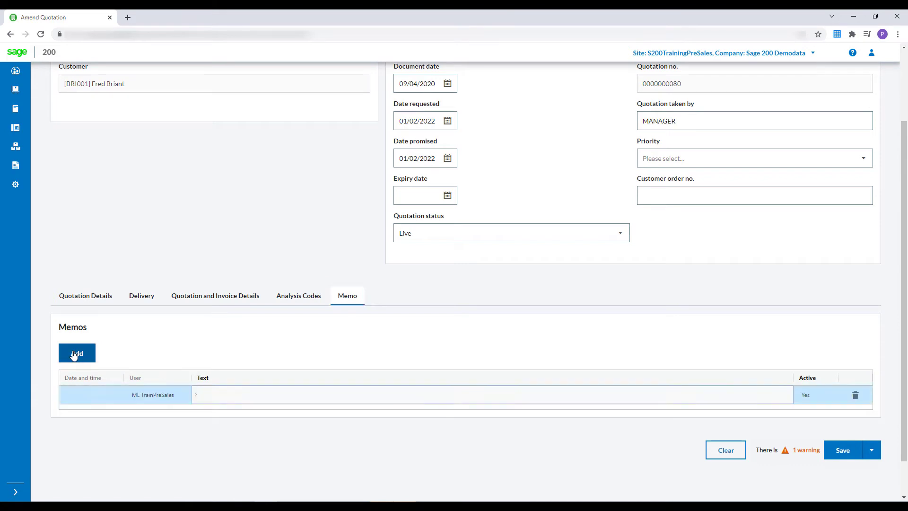
left_click(230, 393)
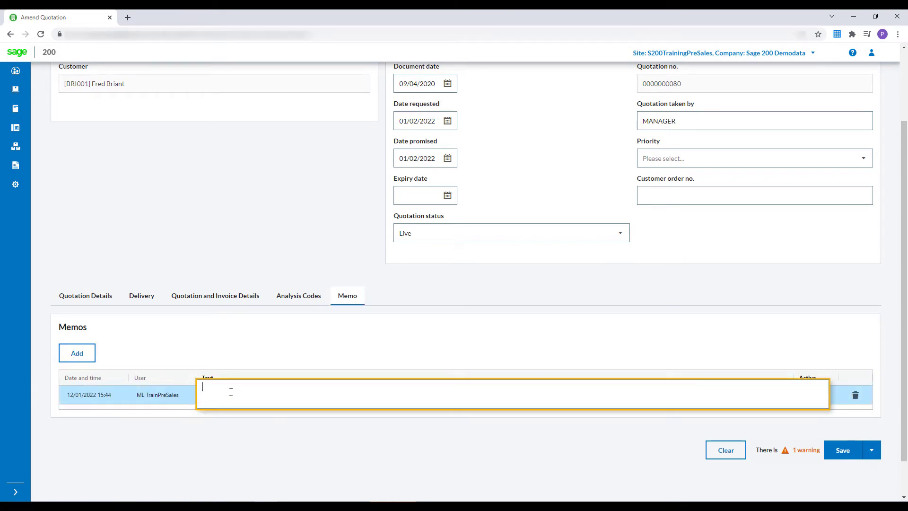
type("Not enough stock at location")
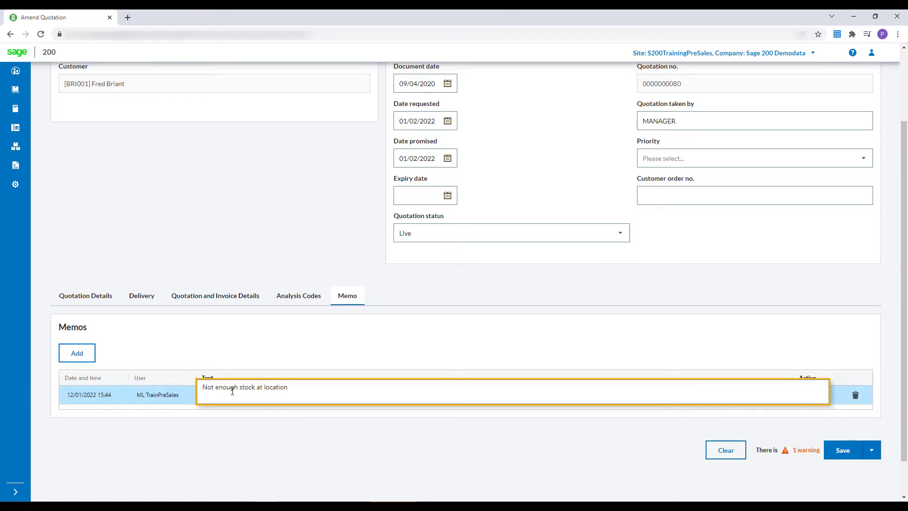
left_click(852, 452)
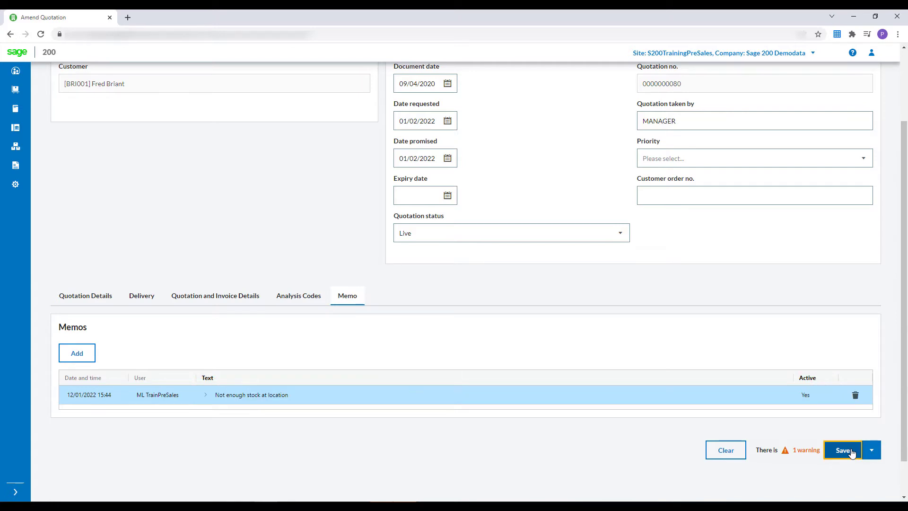
left_click(852, 451)
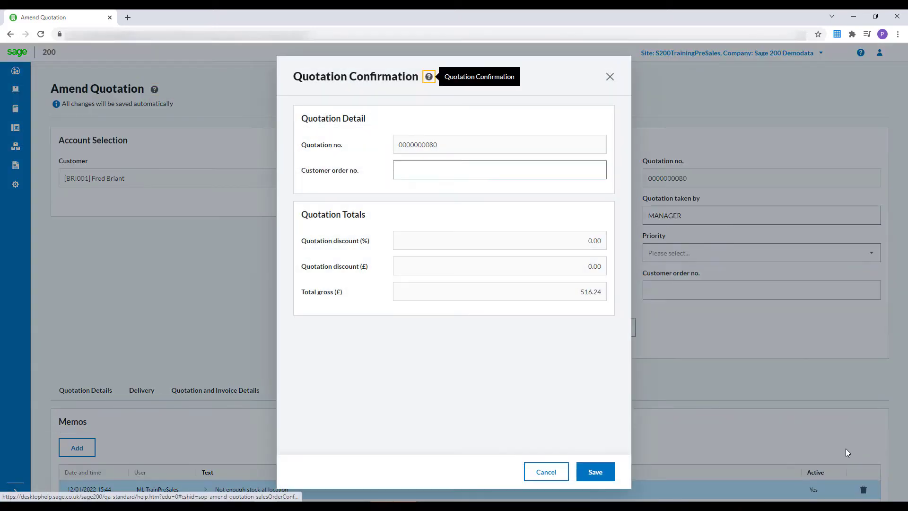
left_click(596, 472)
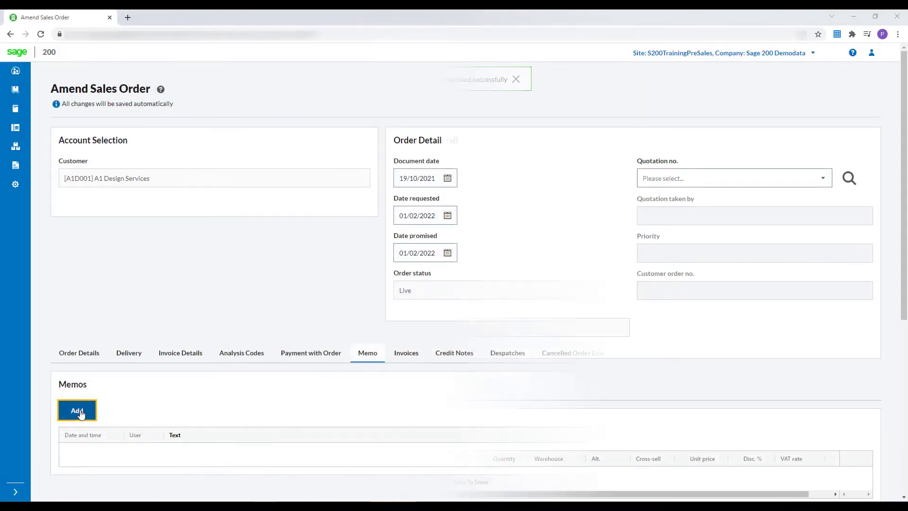
- Add a memo reading 'Customer called to chase delivery' and save the A1 Design Services sales order
left_click(77, 411)
left_click(262, 451)
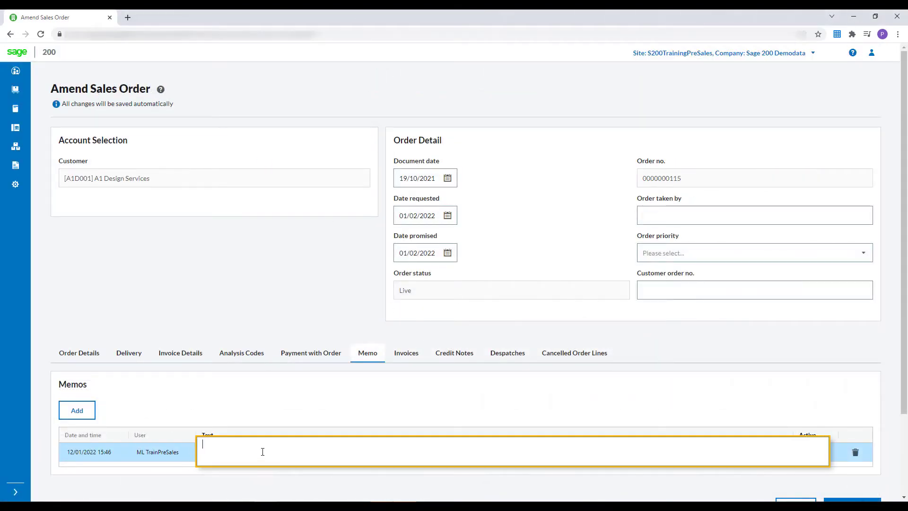
type("Customer called to chase delivery")
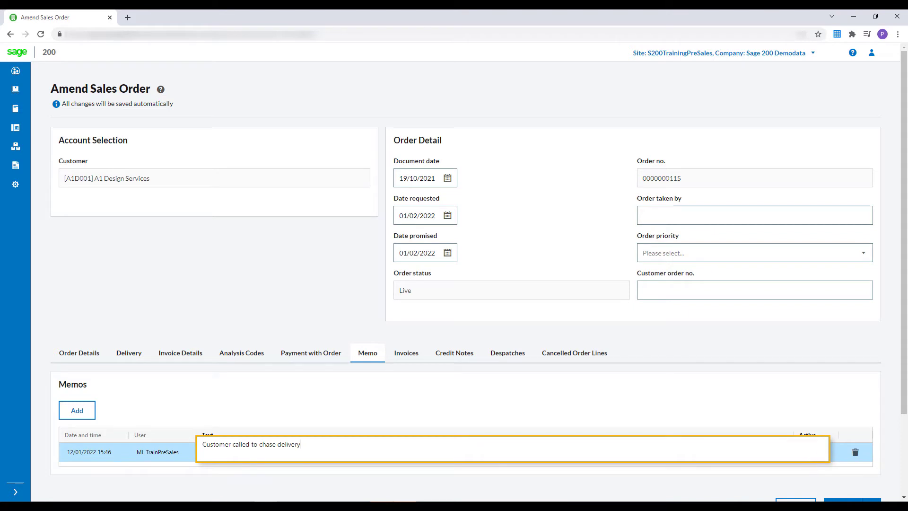
key("Tab")
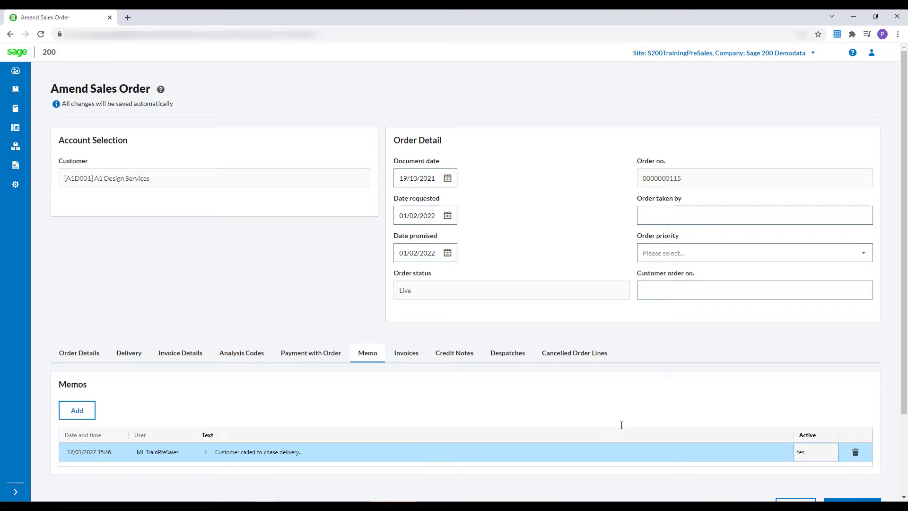
scroll(625, 426, "down", 2)
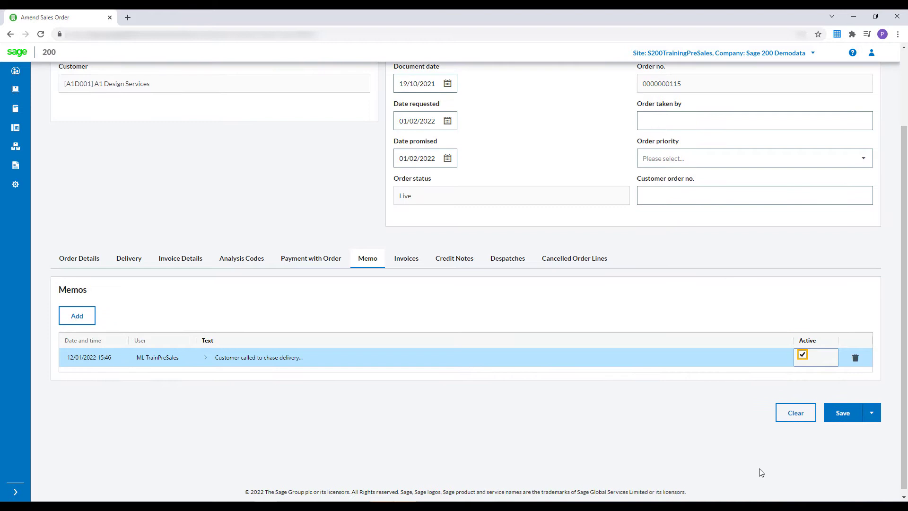
left_click(839, 414)
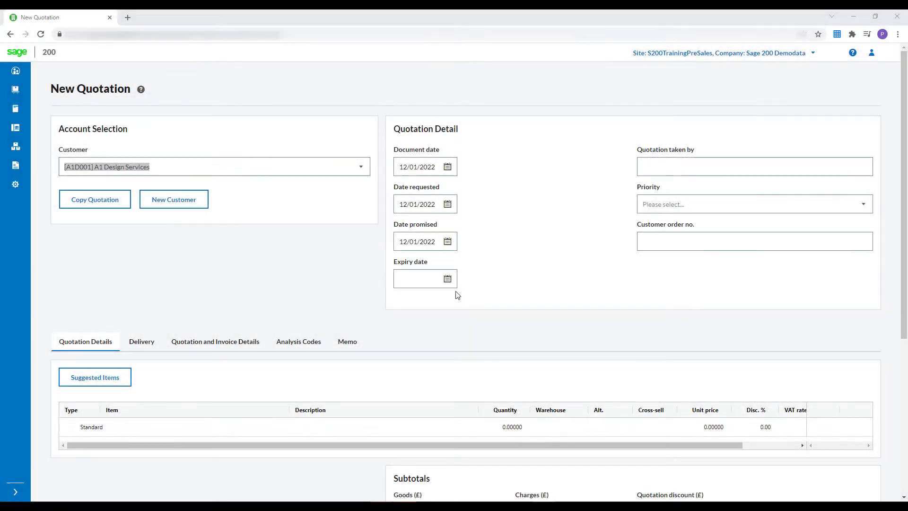
- Pick 31 January 2022 as the quotation's expiry date from the calendar
left_click(448, 280)
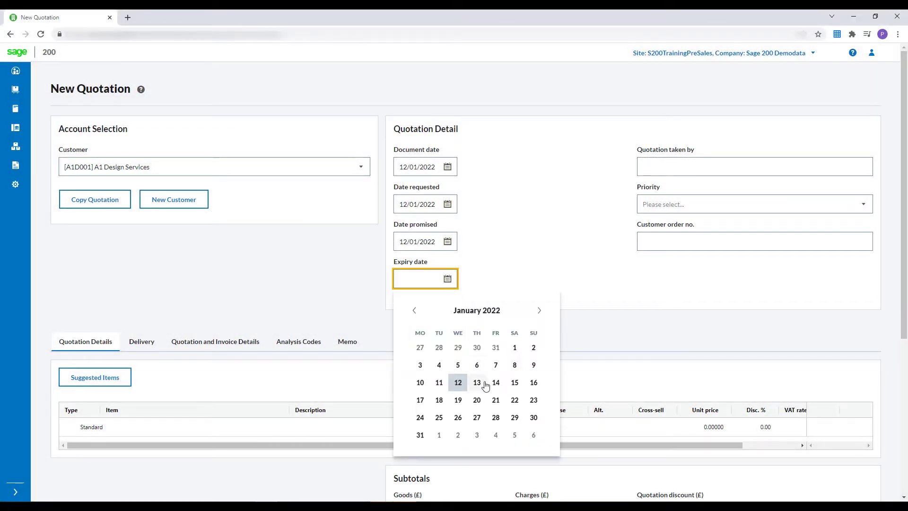
left_click(420, 435)
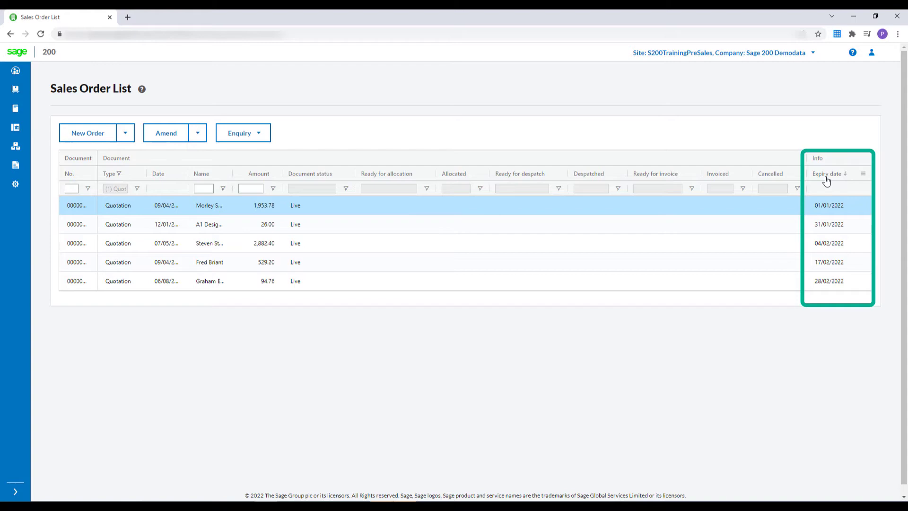
- Reverse the expiry date sort, filter Type to Quotation only, and move Expiry date beside Amount
left_click(826, 179)
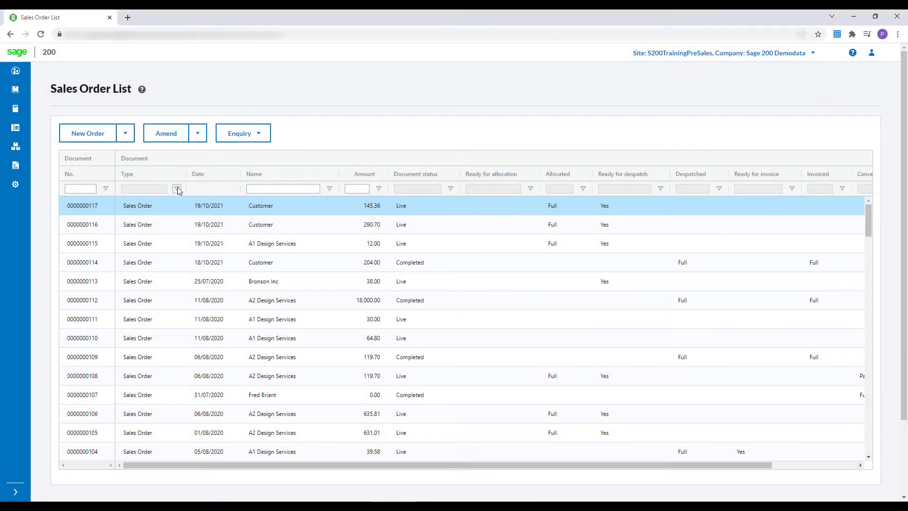
left_click(179, 189)
left_click(176, 217)
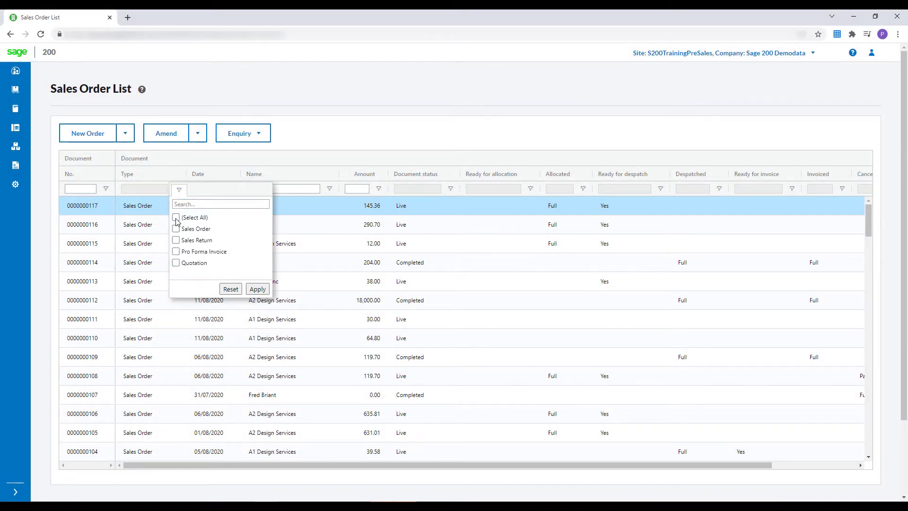
left_click(176, 263)
left_click(257, 289)
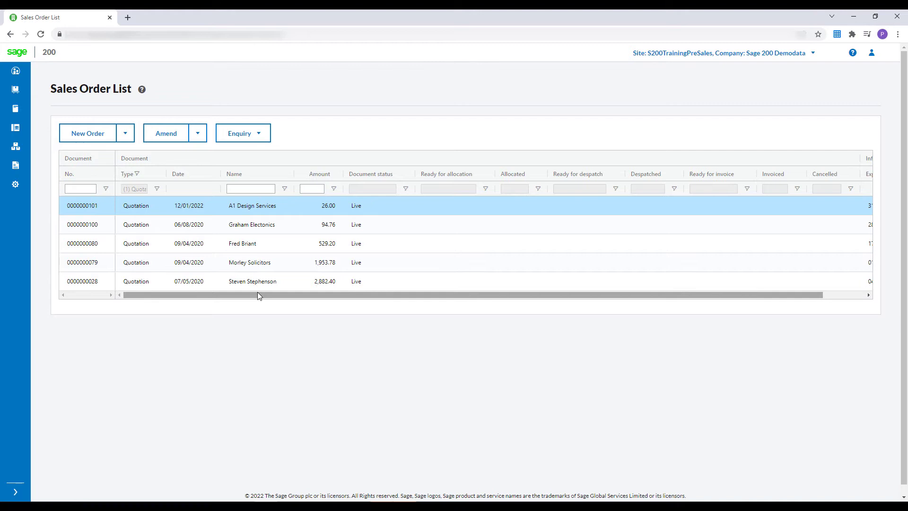
left_click_drag(868, 176, 396, 178)
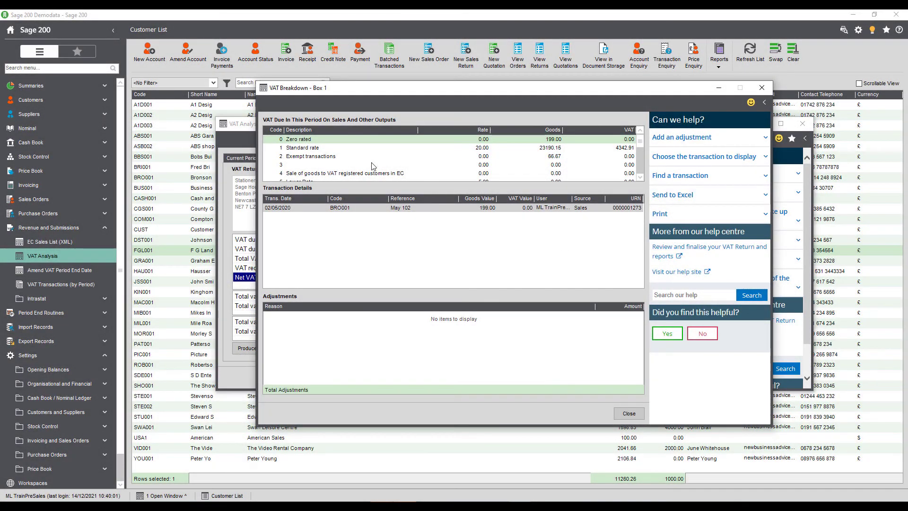
- Show the transactions for the 1 Standard rate row, then close the Box 1 breakdown
left_click(352, 149)
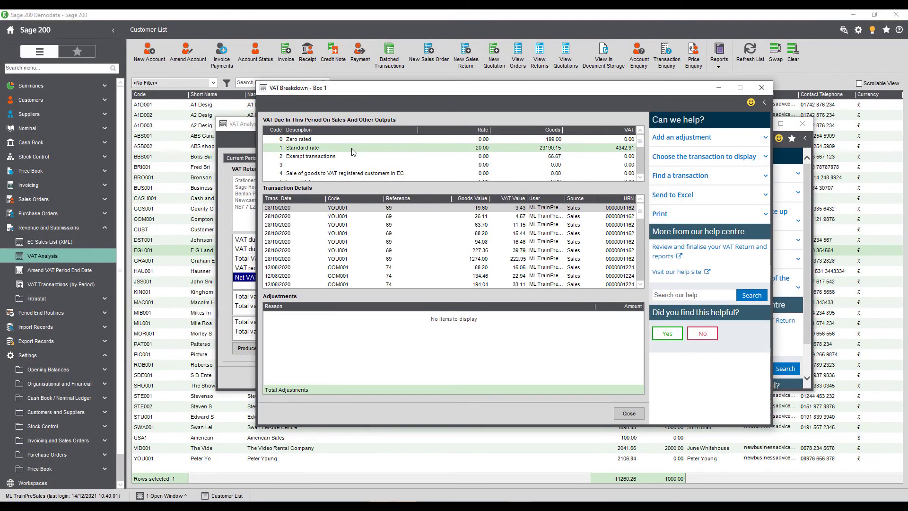
left_click(627, 415)
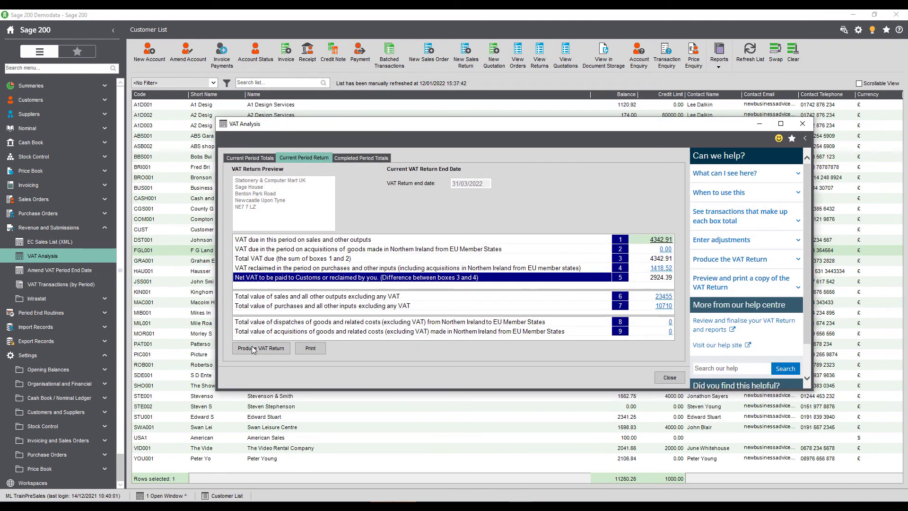